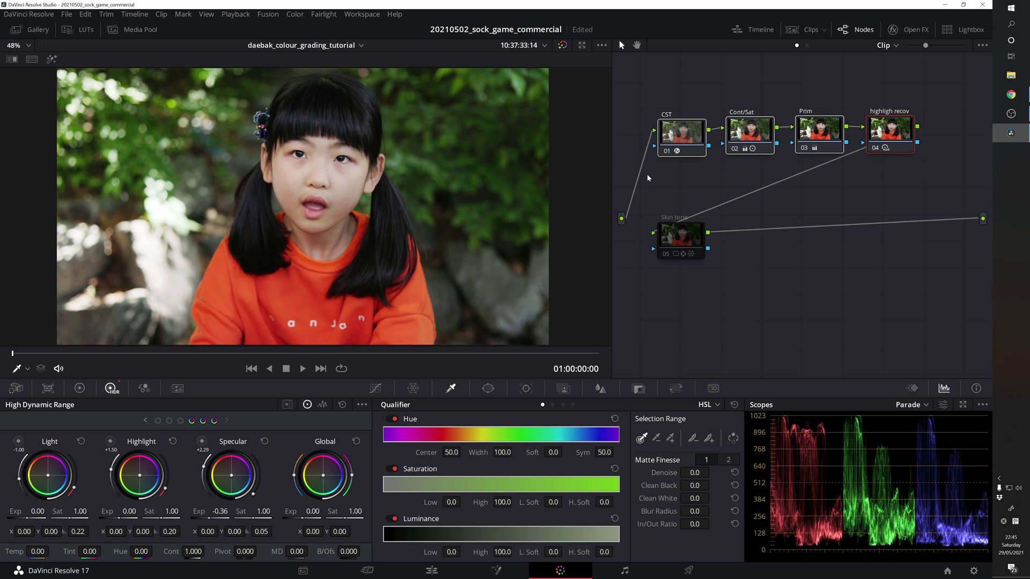
- Select the Skin tone node (05) in the Node editor
click(696, 238)
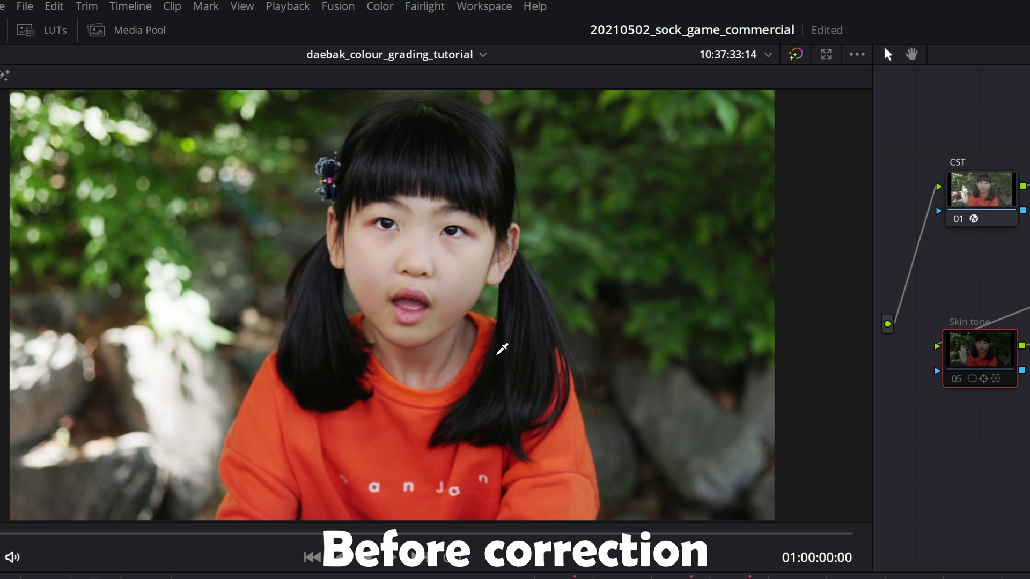
- Re-enable Skin tone node 05 with Ctrl+D and reset its node grade
key(ctrl+d)
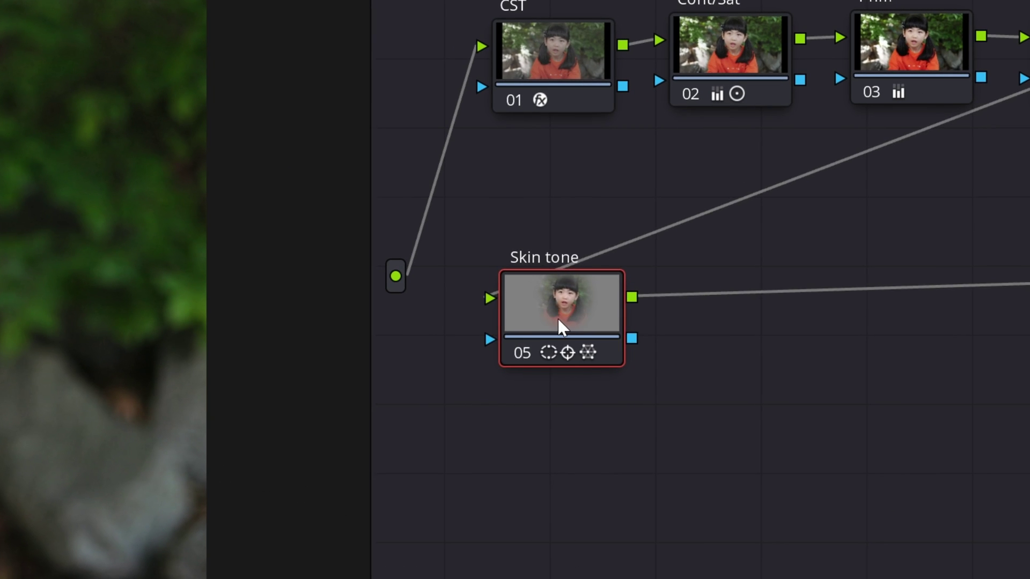
drag(558, 319, 549, 308)
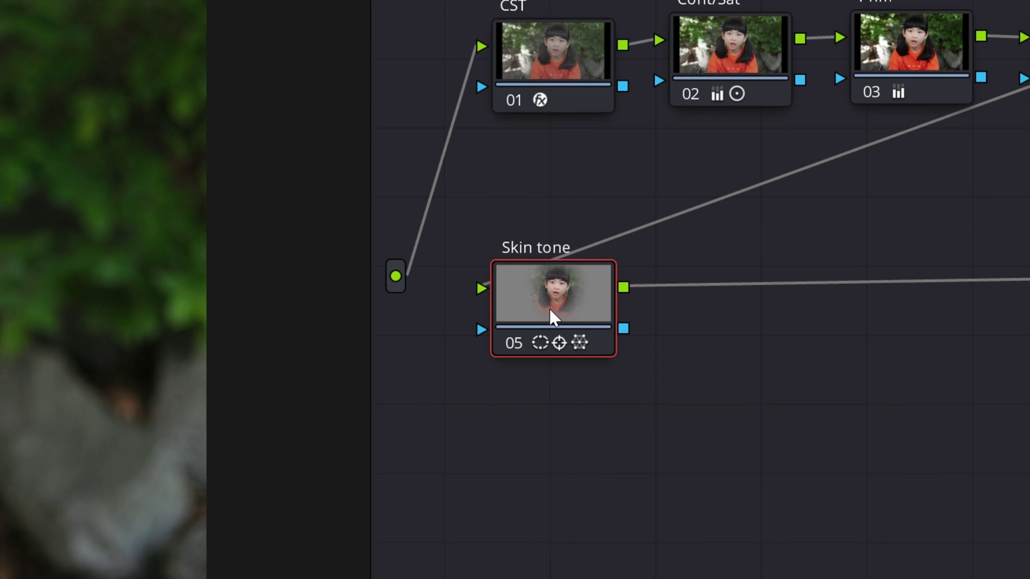
right_click(549, 308)
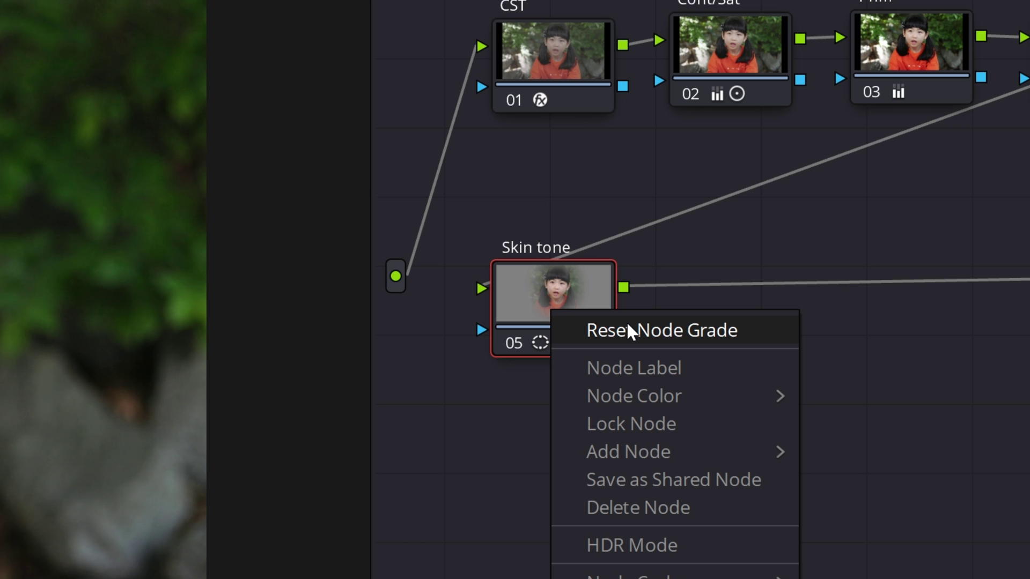
click(628, 331)
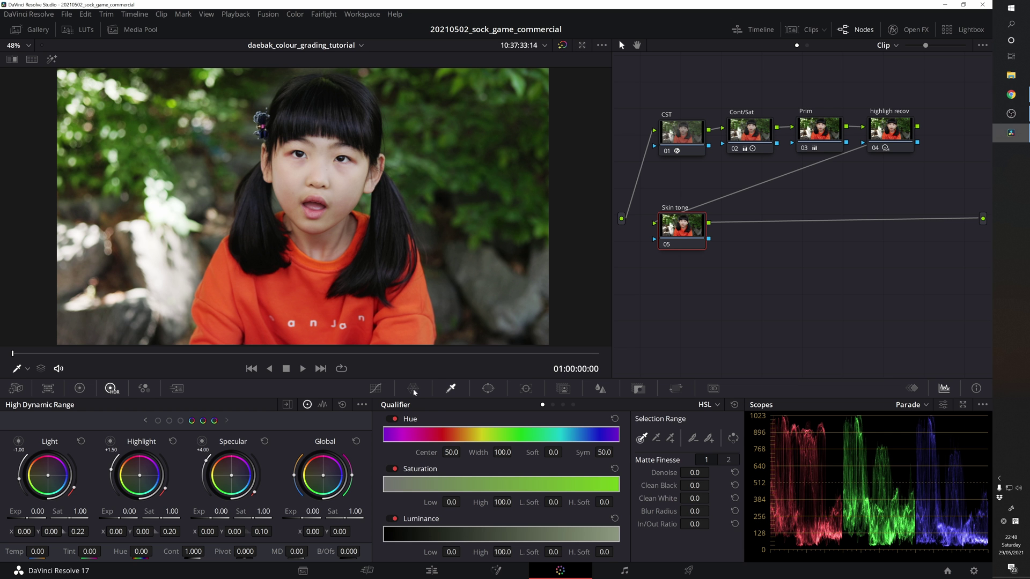
- Set the Color Warper grids to 12 divisions
click(413, 389)
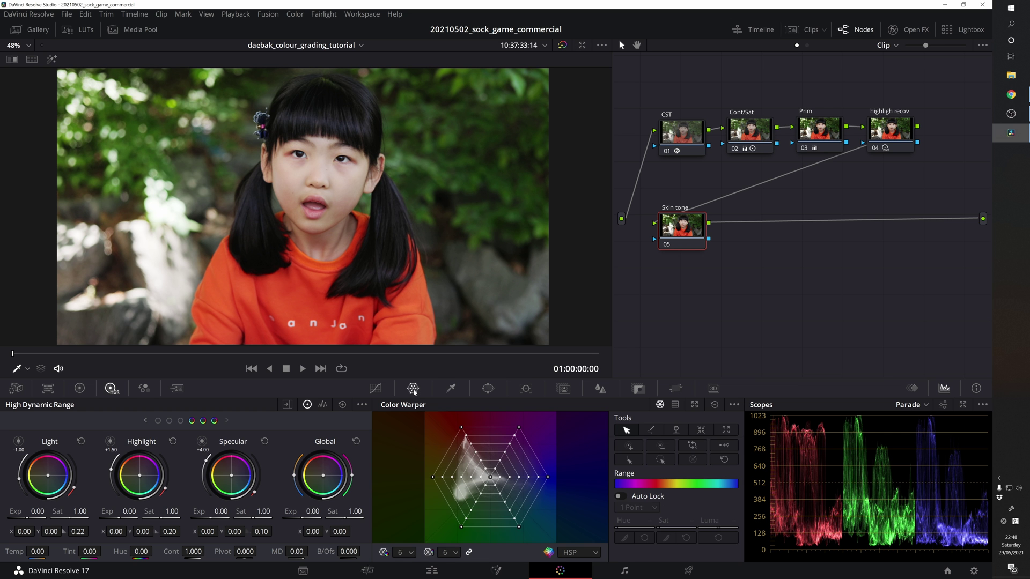
click(411, 552)
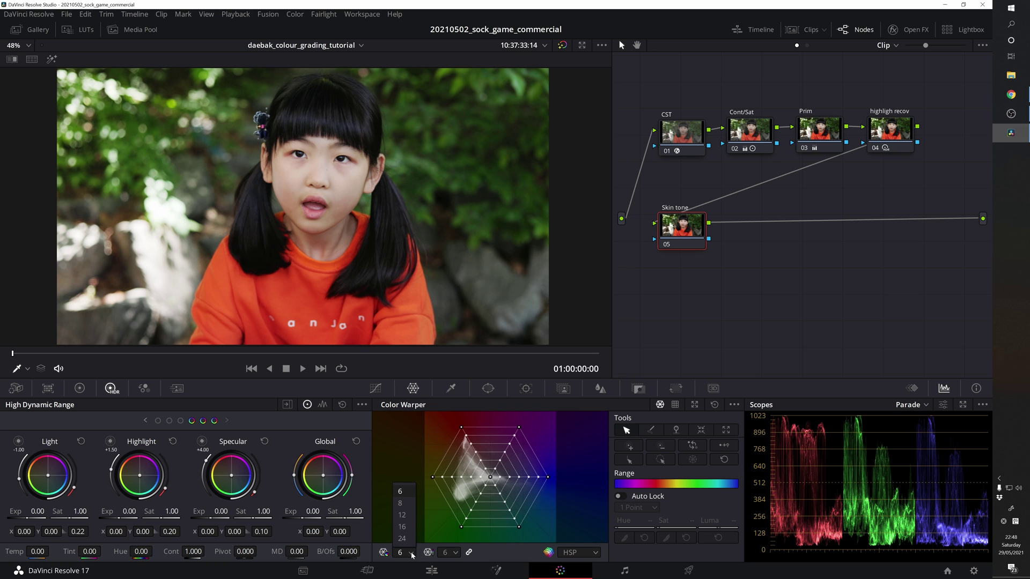
click(408, 516)
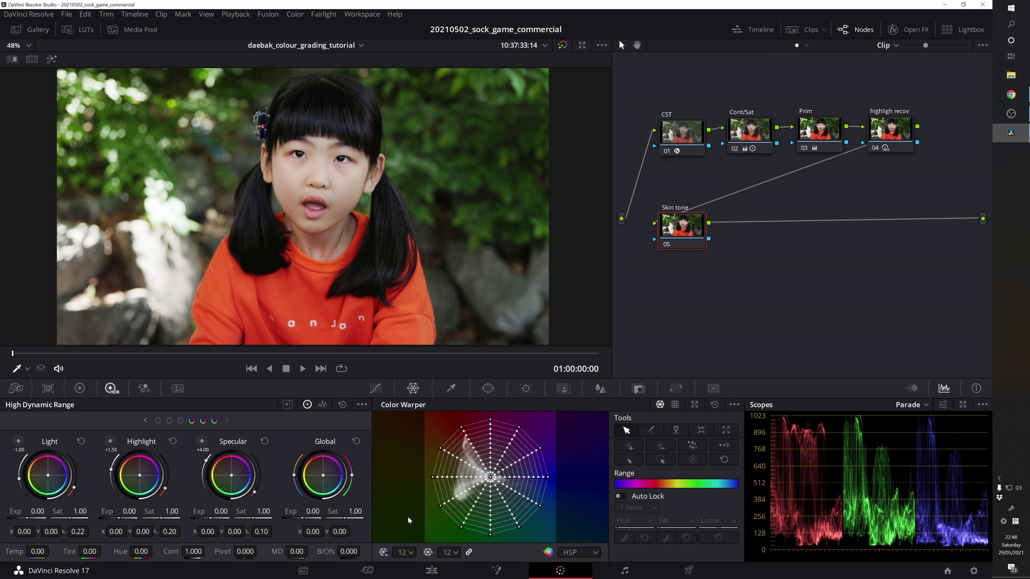
- Sample the girl's cheek tone and push its saturation outward to about 1.12
click(289, 178)
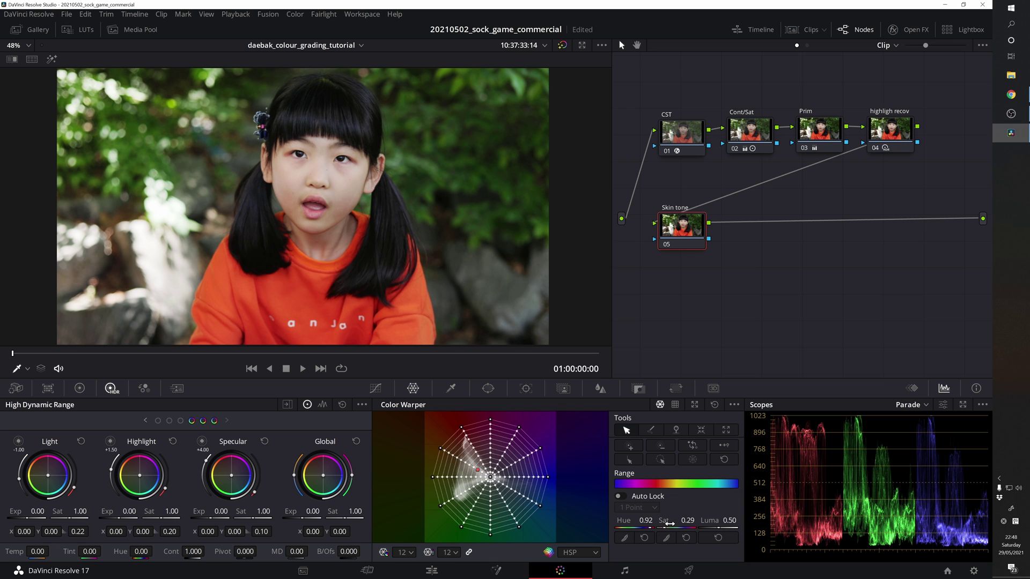
drag(687, 527, 721, 527)
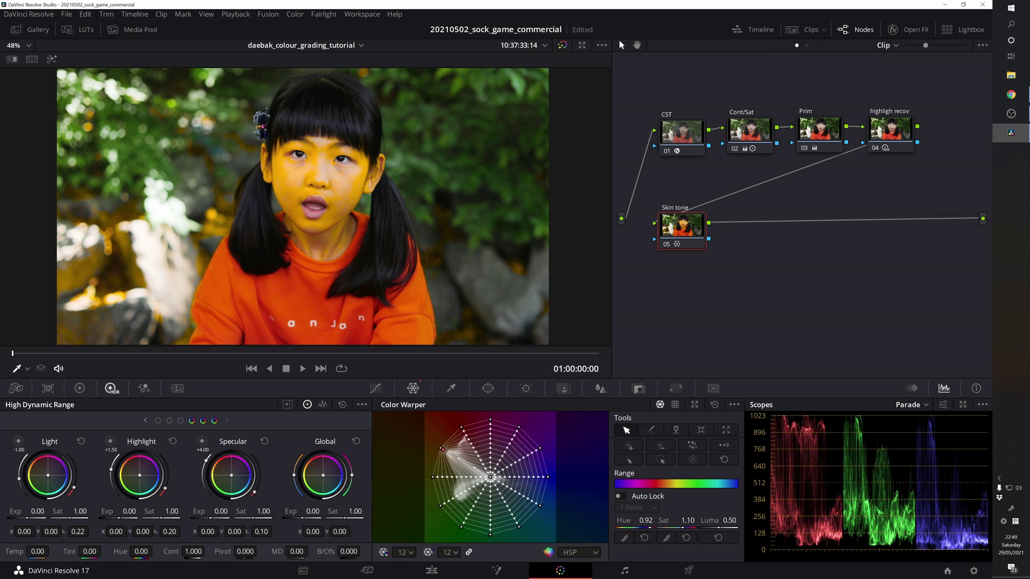
click(910, 405)
- Switch the scope to Vectorscope with the skin tone indicator shown
click(948, 447)
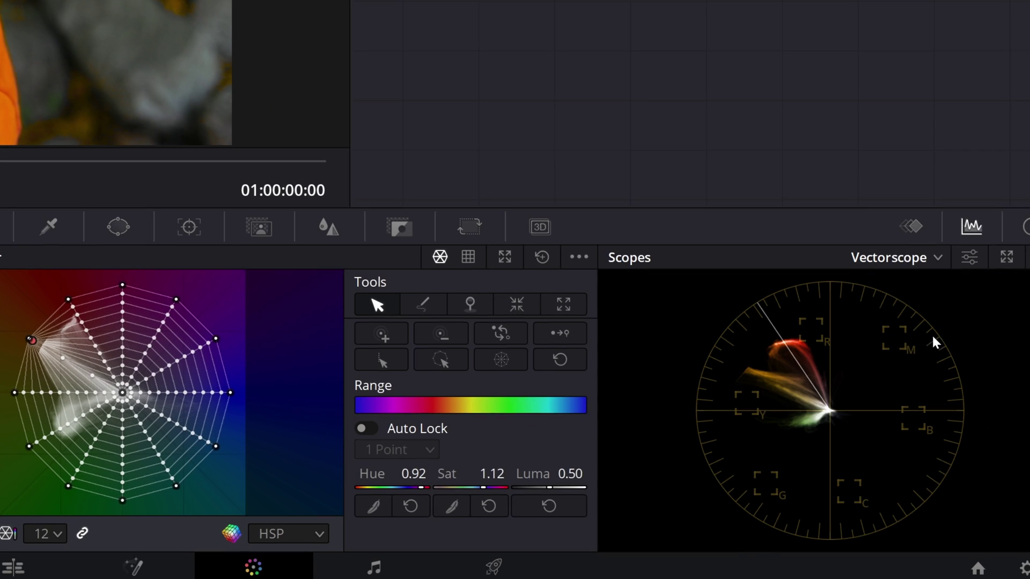
click(969, 258)
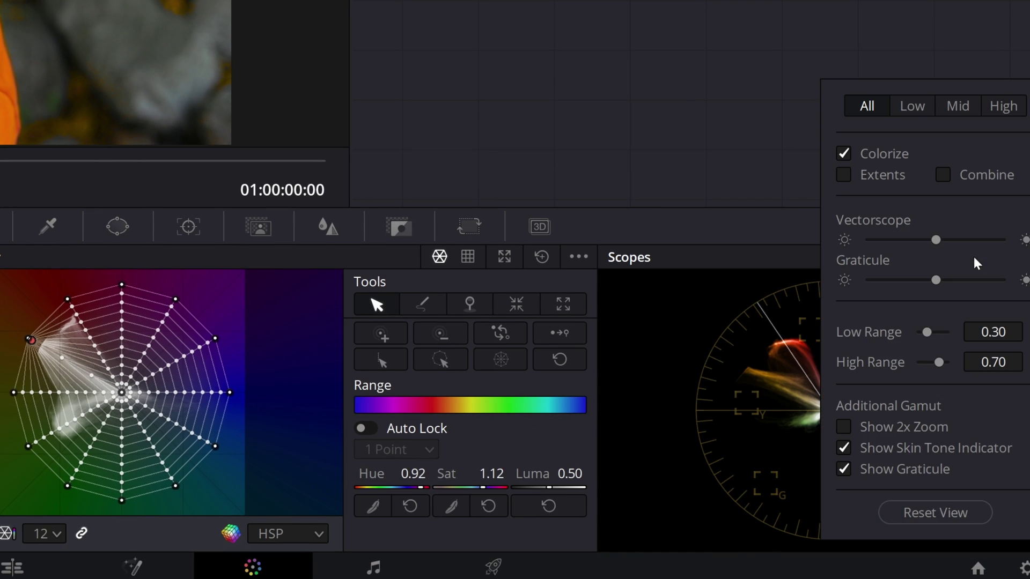
click(868, 449)
click(843, 449)
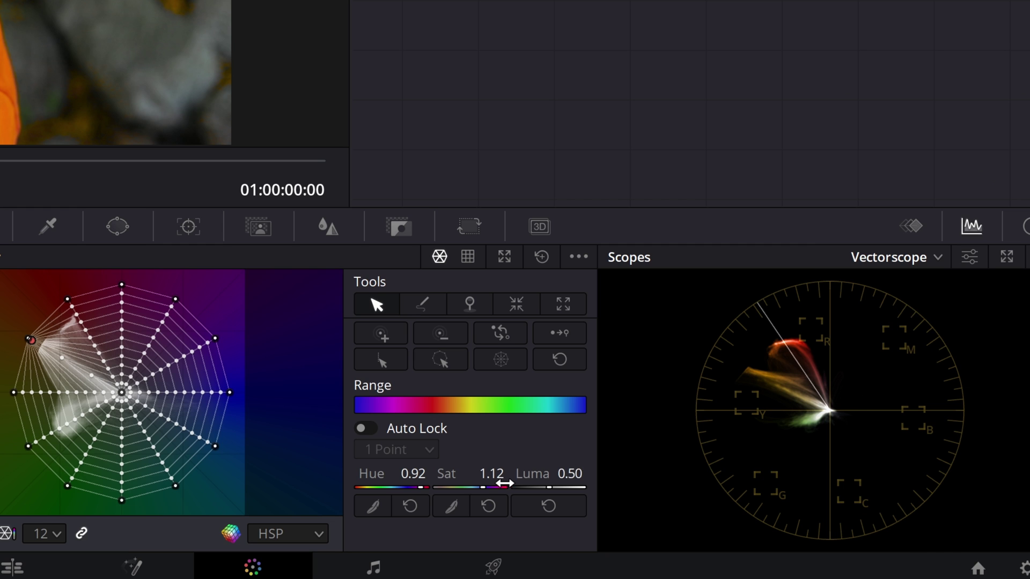
- Refine the cheek tone's hue and saturation to Hue 0.93, Sat 0.34 for natural skin
mouse_move(501, 476)
mouse_down()
mouse_move(491, 475)
mouse_move(508, 475)
mouse_up()
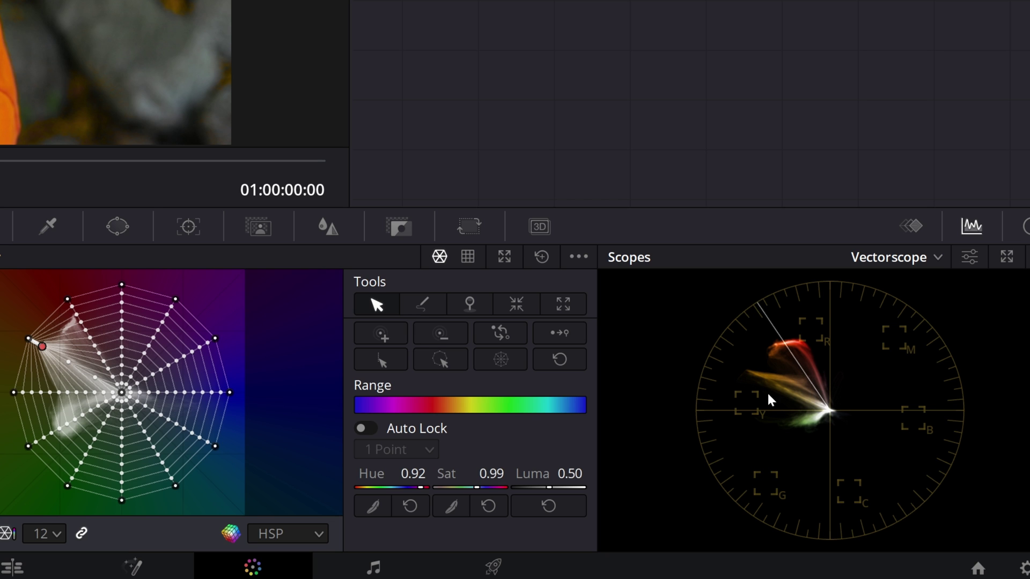
drag(413, 474, 426, 473)
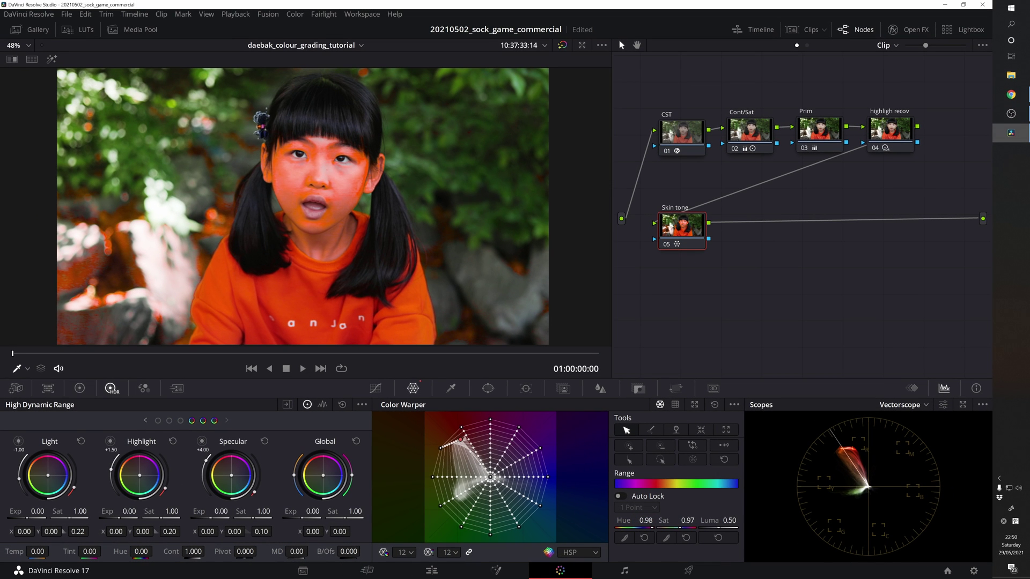
drag(688, 521, 629, 520)
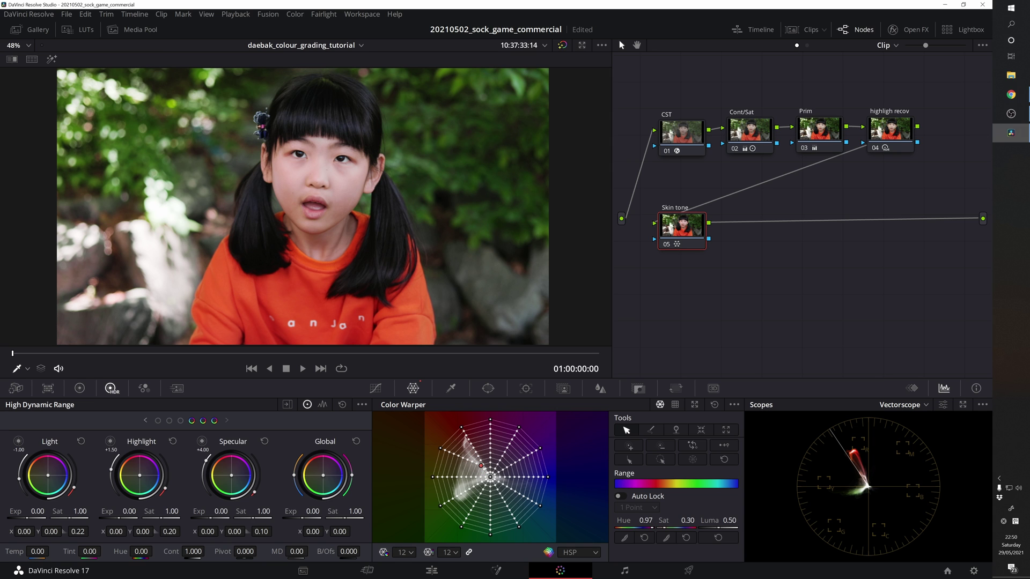
drag(645, 520, 638, 520)
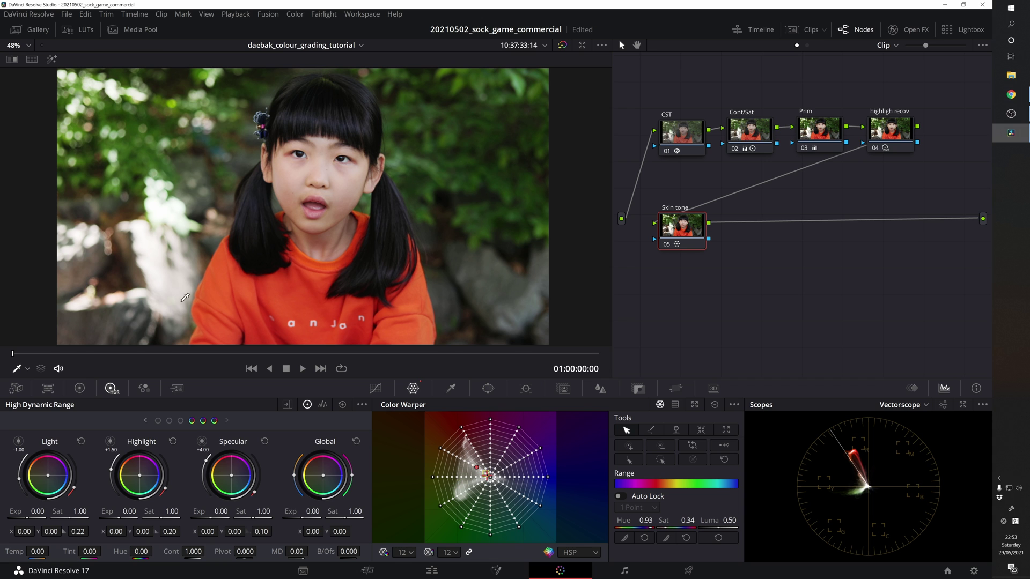
- Add a circular window over the face with Soft 1 36 and Aspect 36.11
click(451, 388)
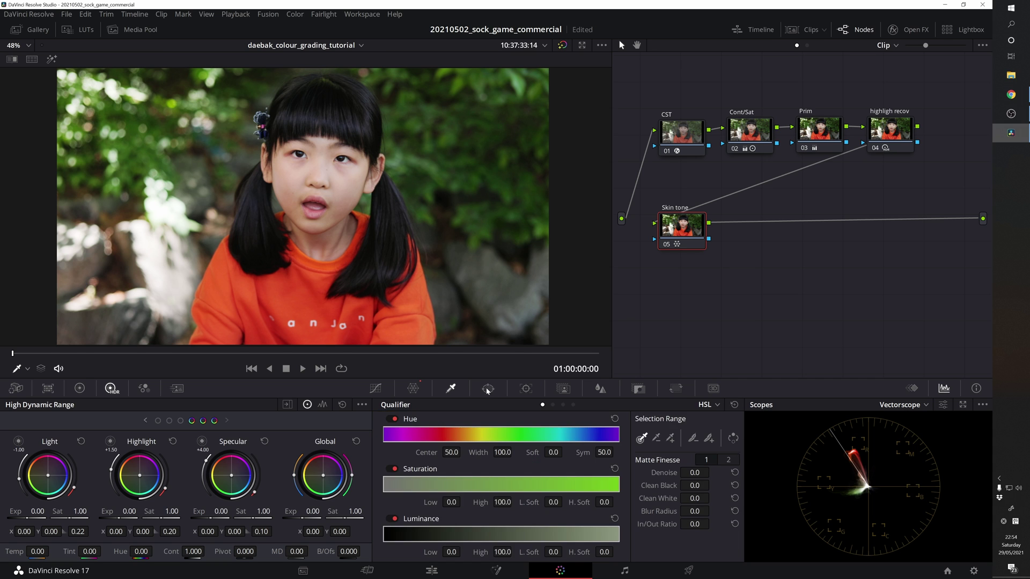
click(488, 388)
click(397, 473)
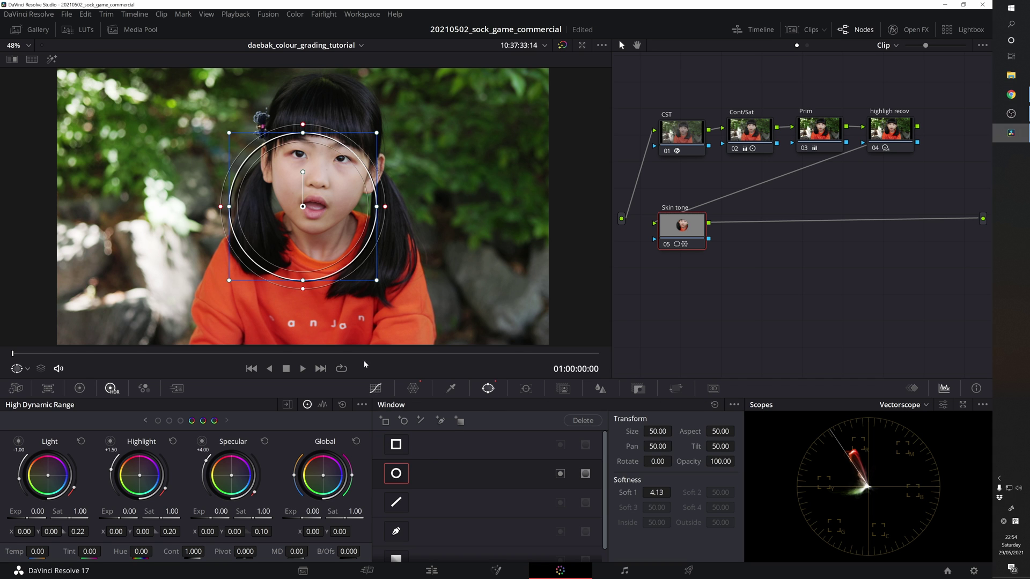
drag(305, 209, 301, 171)
drag(321, 258, 338, 332)
drag(318, 245, 317, 282)
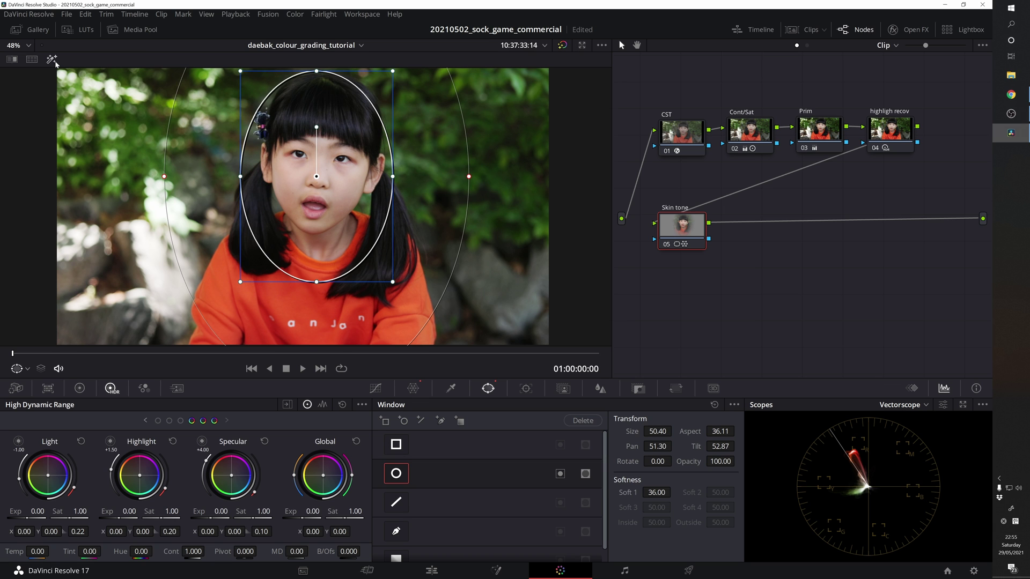
- Check the window in Highlight mode, then play the clip to review
click(52, 60)
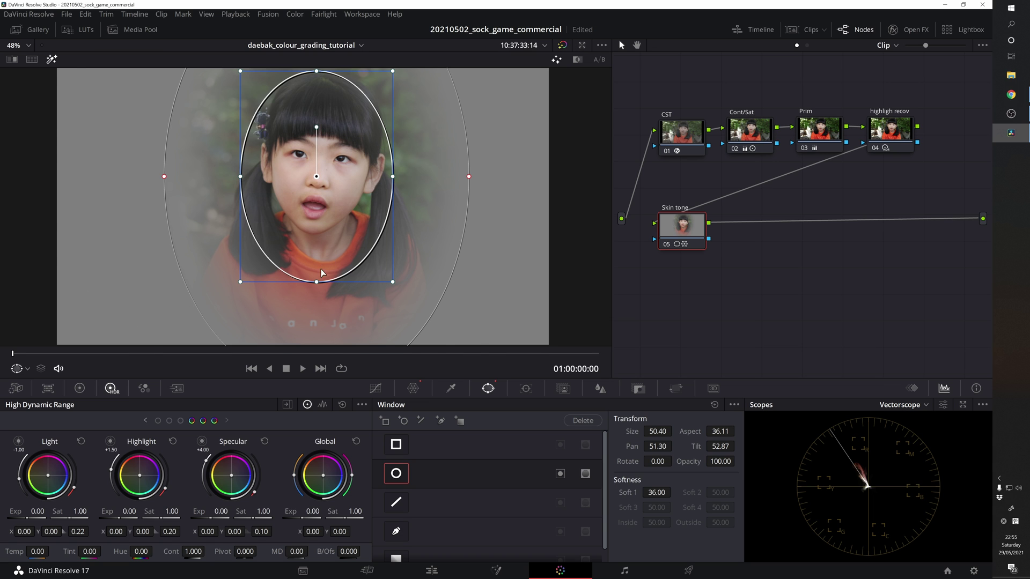
key(shift+h)
key(space)
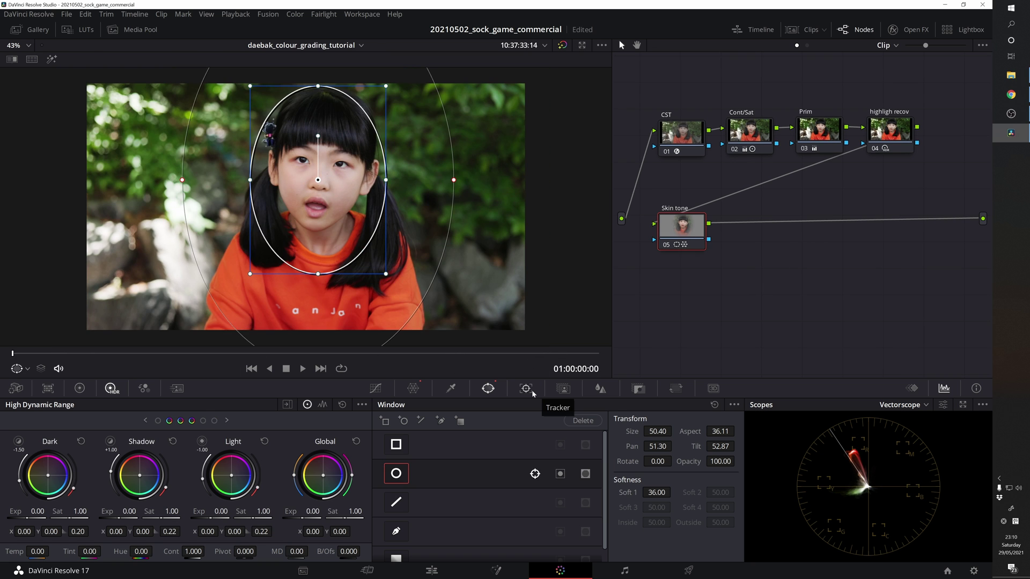
- Track the face oval forward using pan and zoom only, with Tilt and Rotate off
click(526, 389)
click(503, 421)
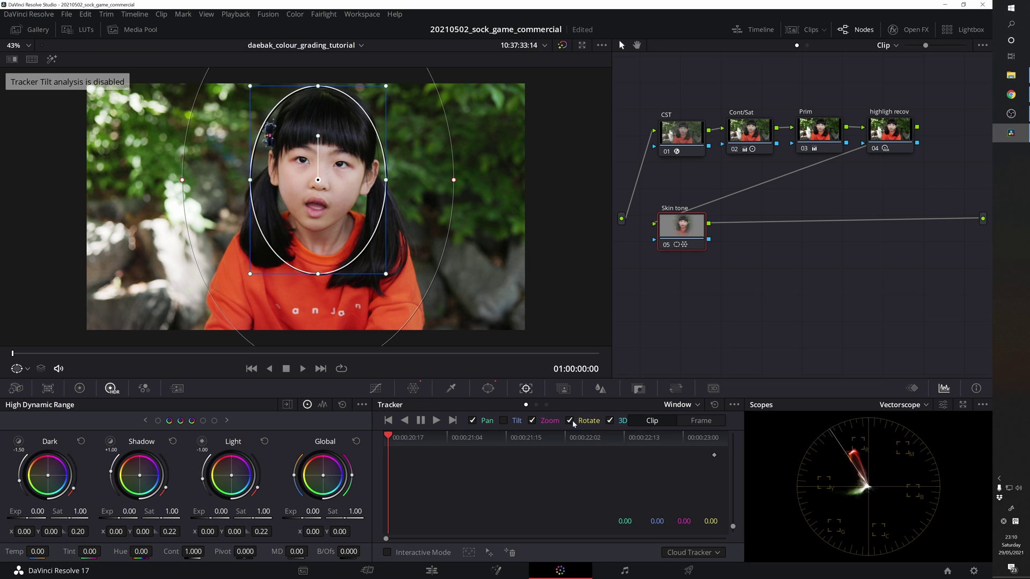
click(569, 421)
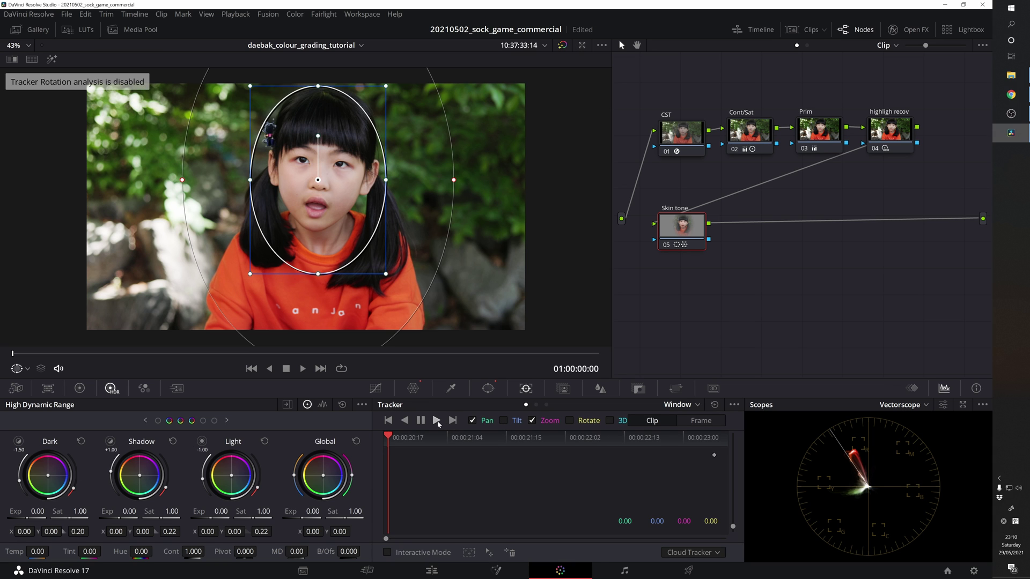
click(436, 421)
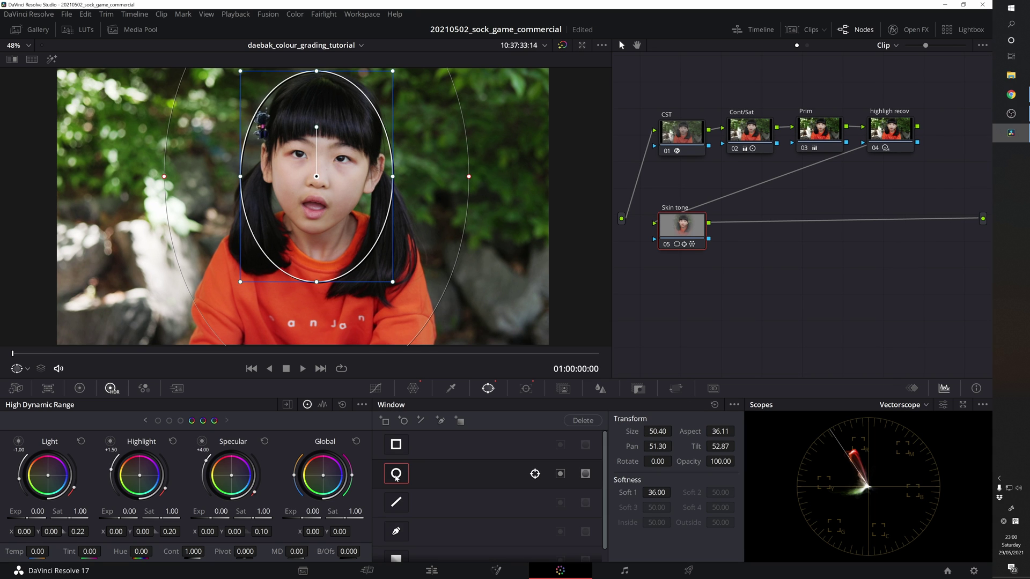
click(396, 473)
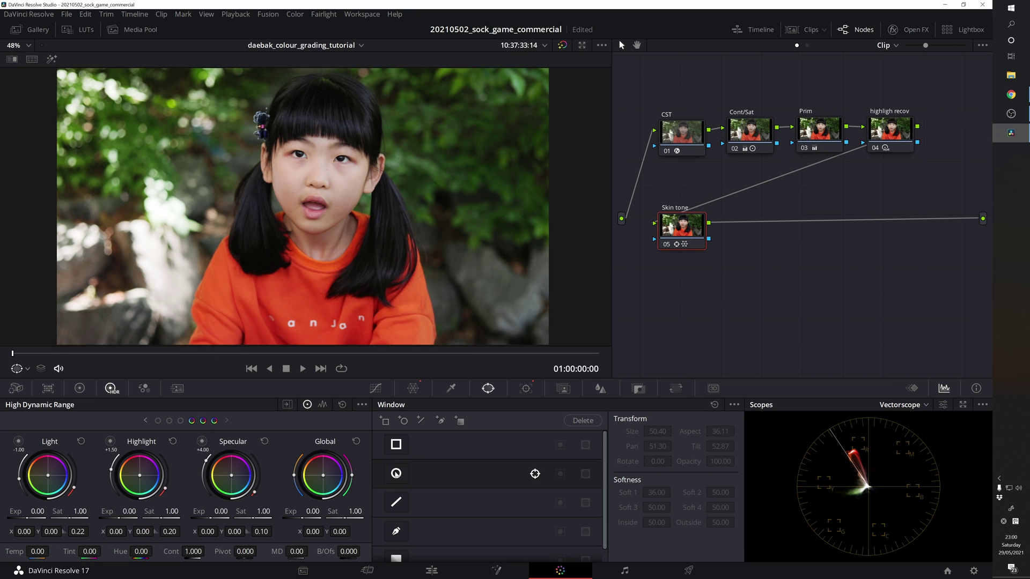
click(396, 473)
click(396, 473)
click(396, 473)
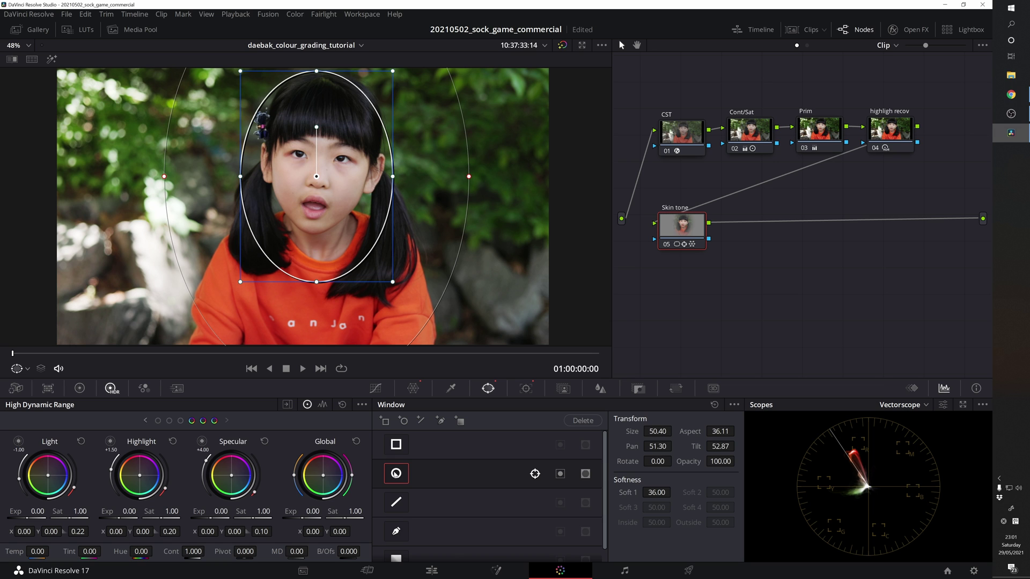